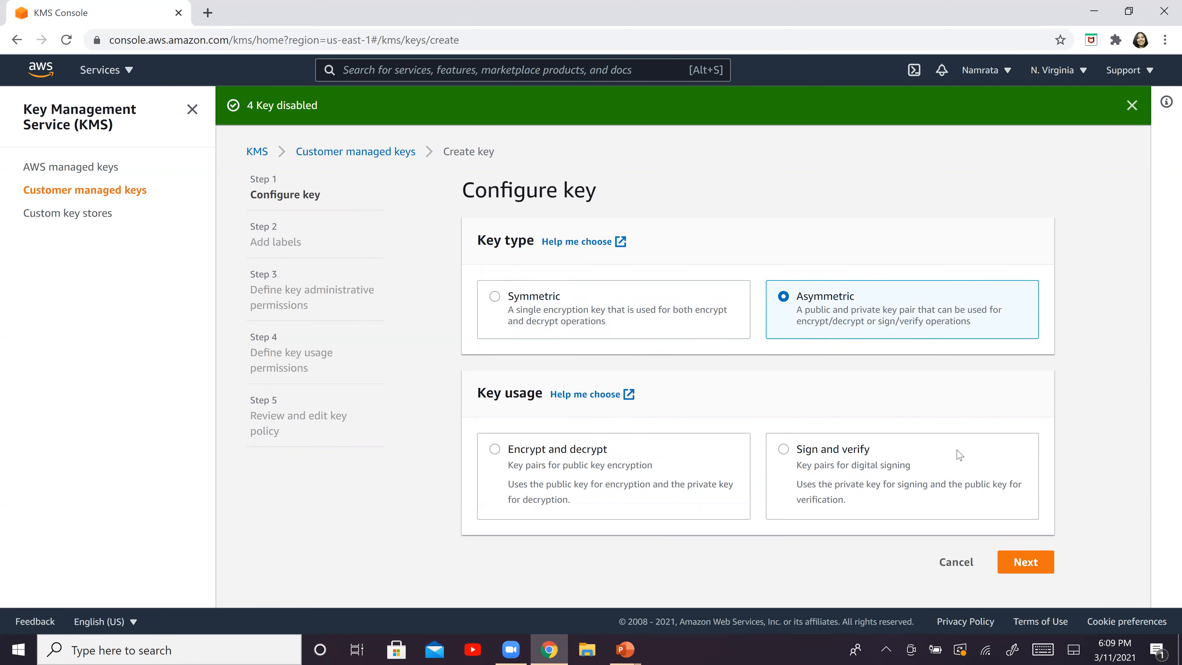
Set the asymmetric key's usage to Encrypt and decrypt with key spec RSA_2048, and continue to the labels
click(495, 449)
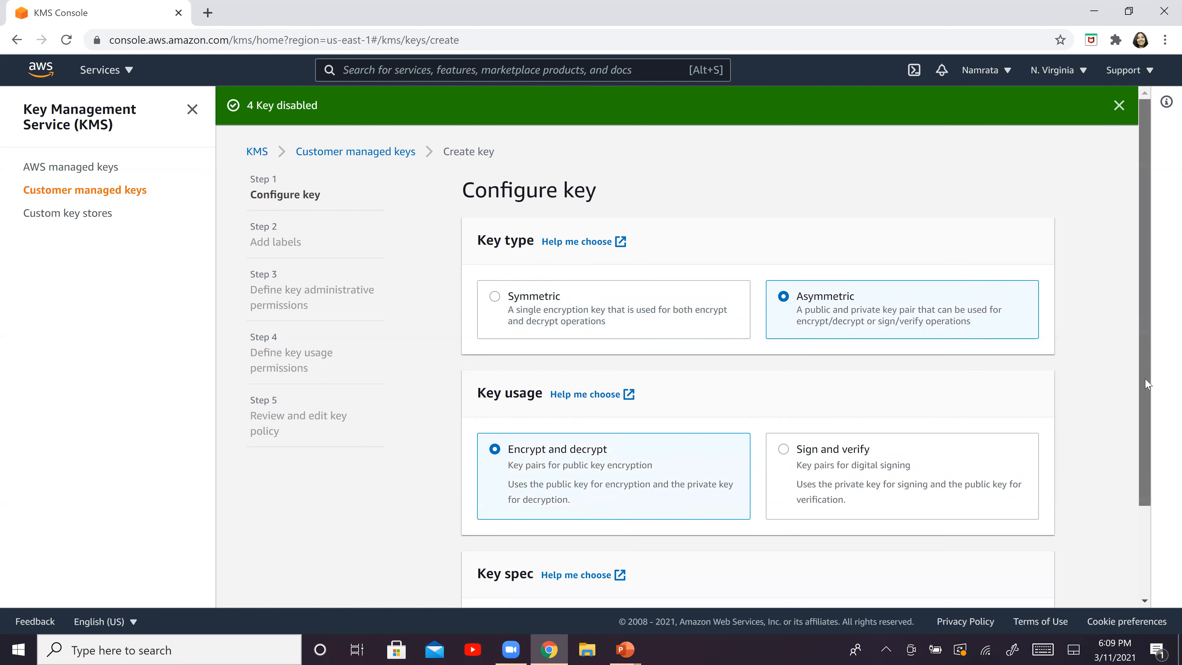
scroll(1147, 384, down, 3)
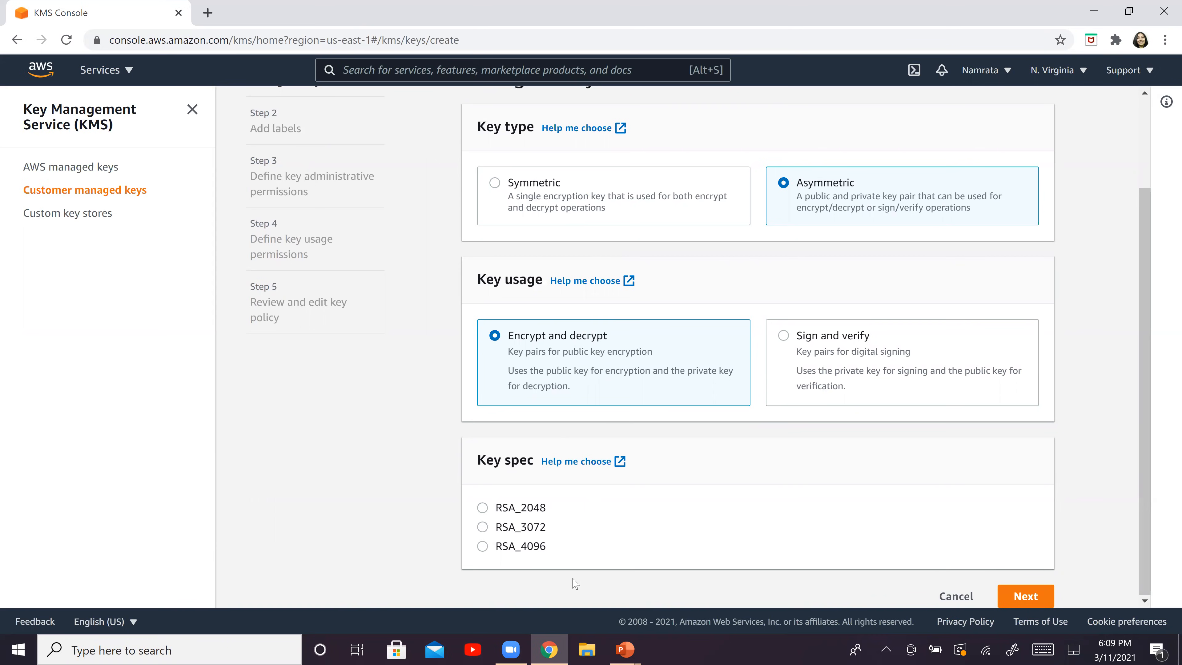
click(482, 511)
click(1022, 594)
Enter mydemokey as both the alias and the description of the key
click(562, 255)
text(my)
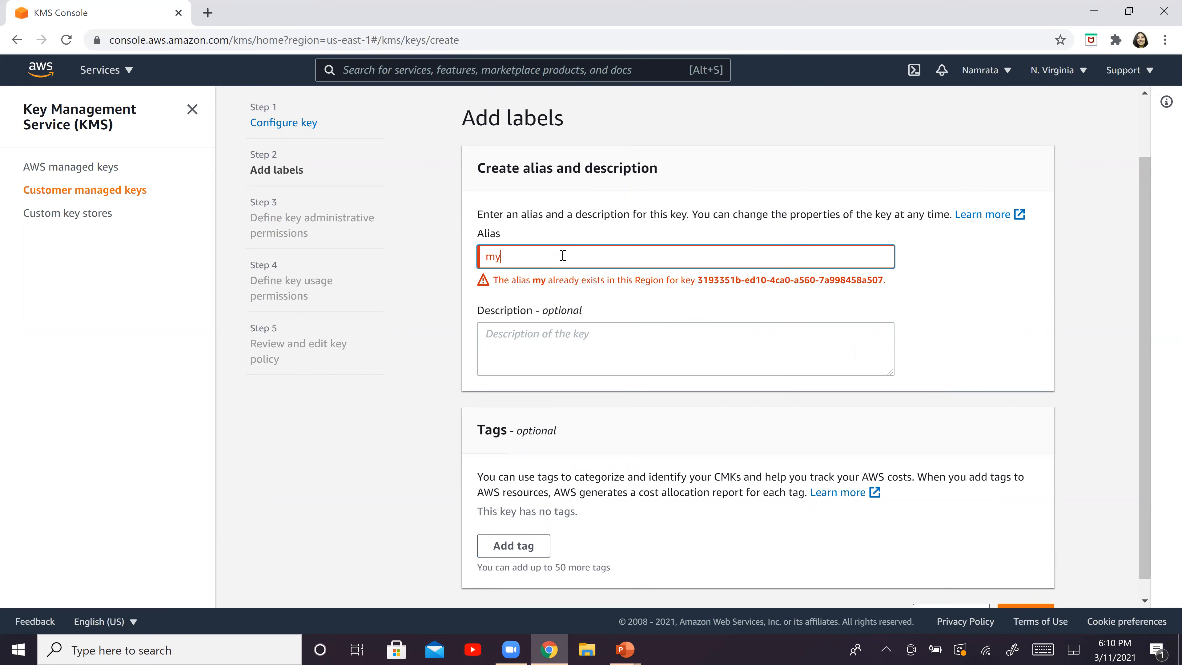
text(demokey)
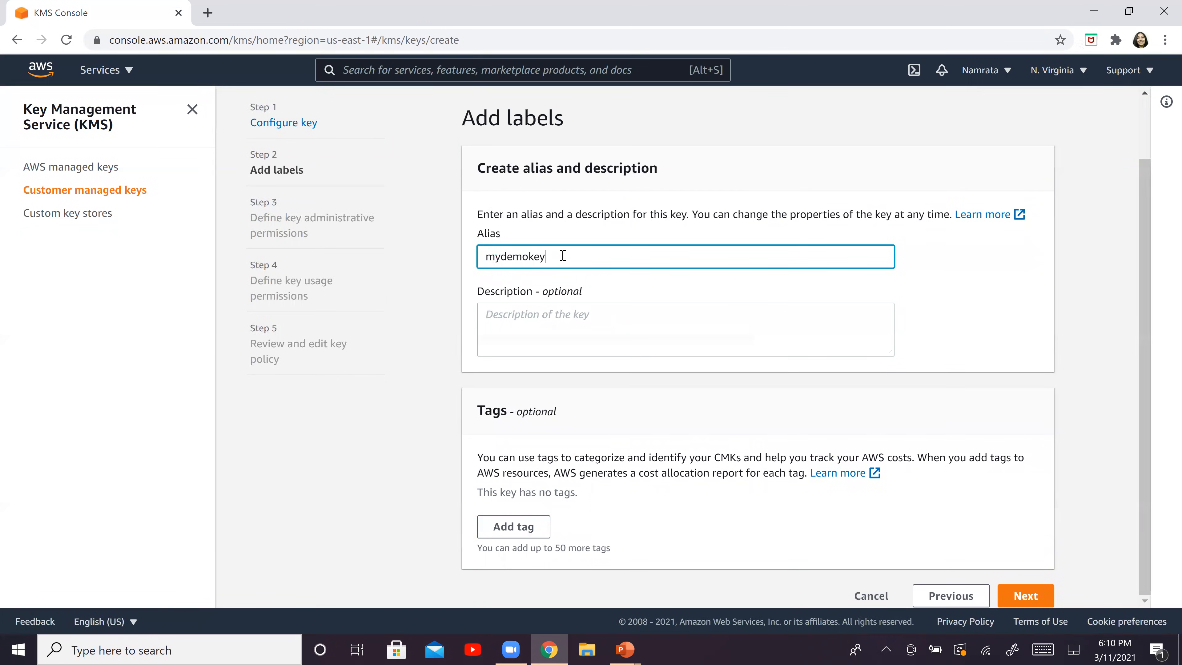
key(Tab)
text(myde)
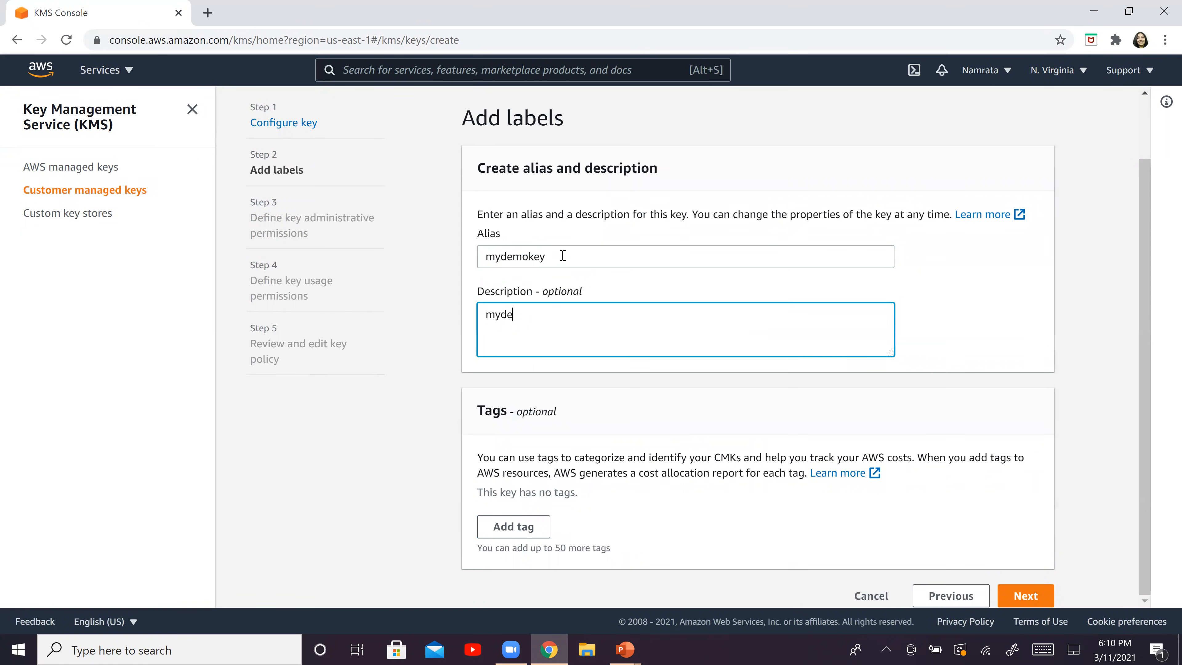
text(mokey)
Add a tag with key Purpose and value Demo, and continue to the administrative permissions
click(530, 541)
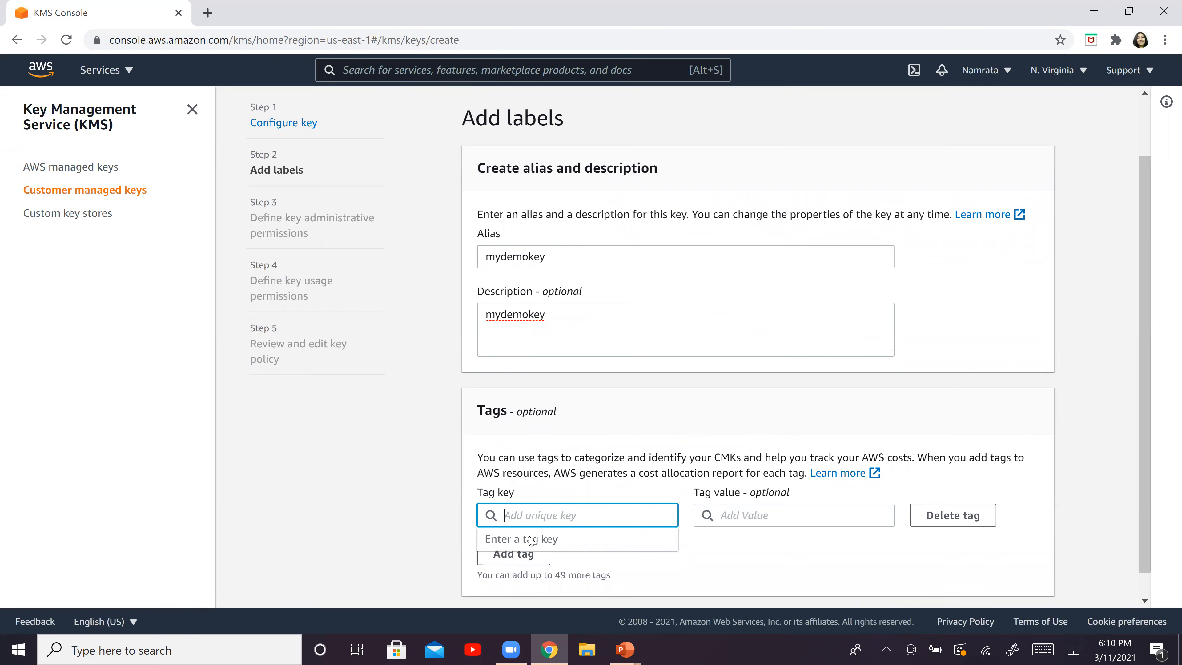
text(Purpose)
key(Tab)
text(Dem)
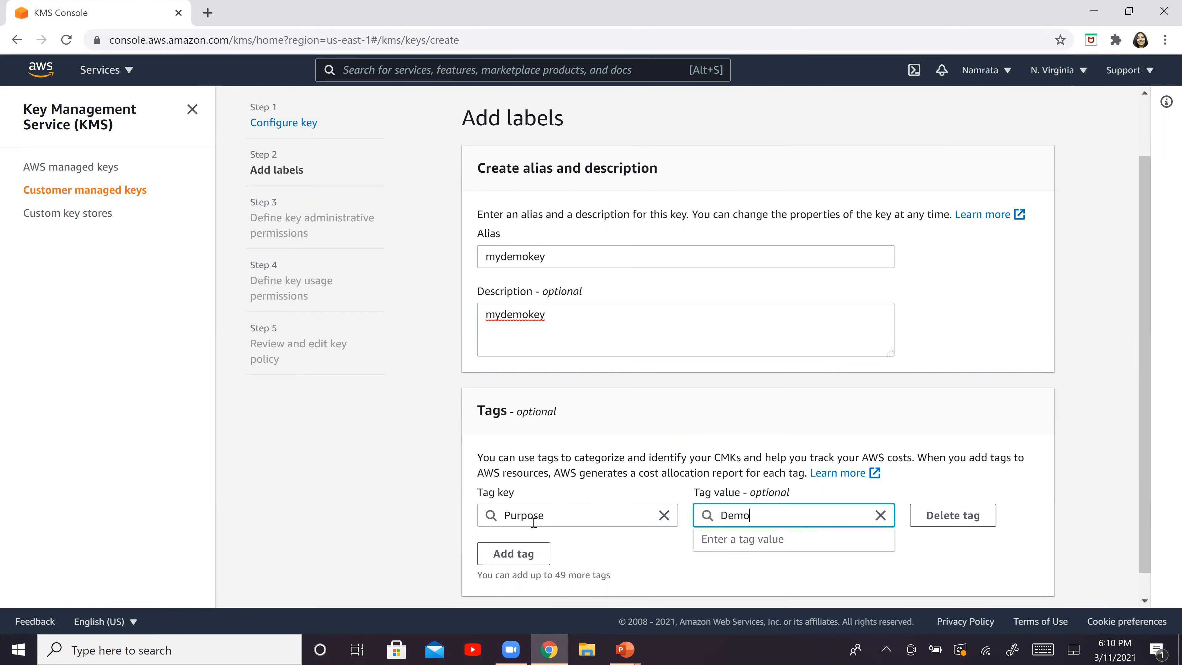
click(1030, 581)
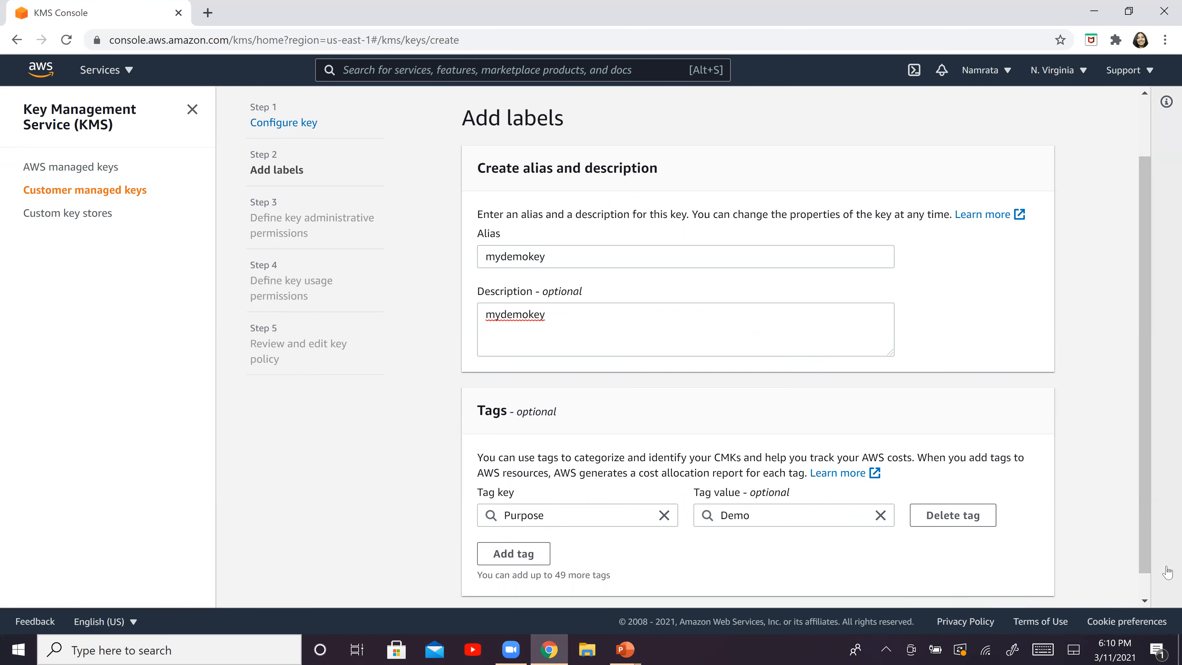
scroll(1107, 582, down, 1)
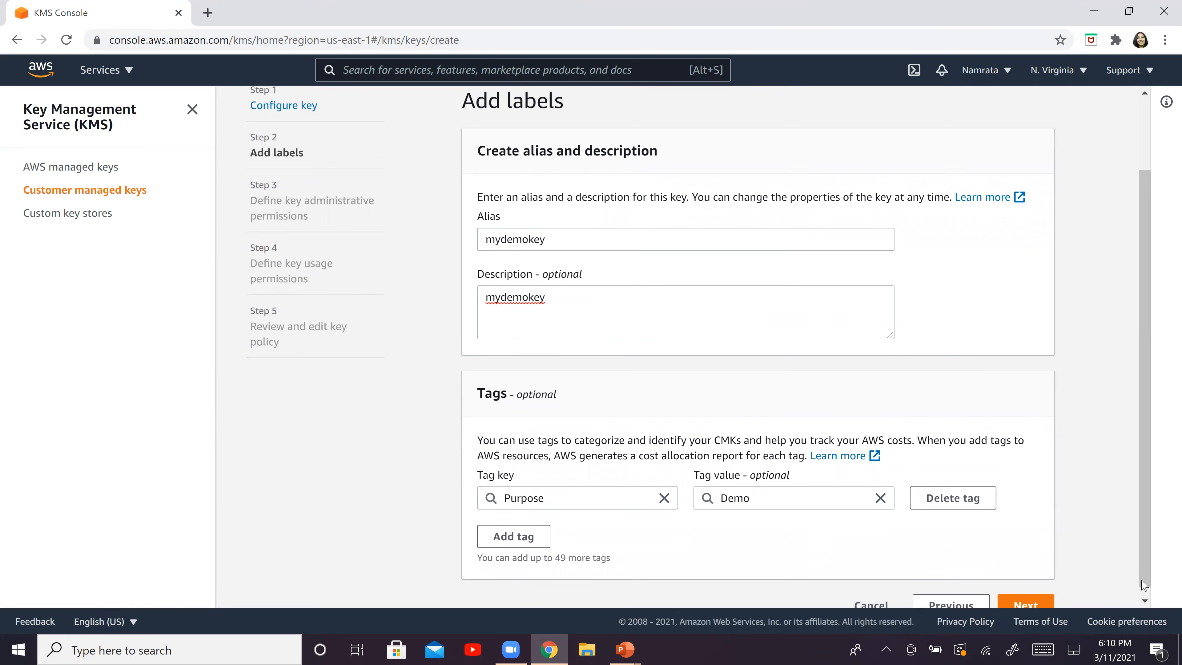
click(1040, 598)
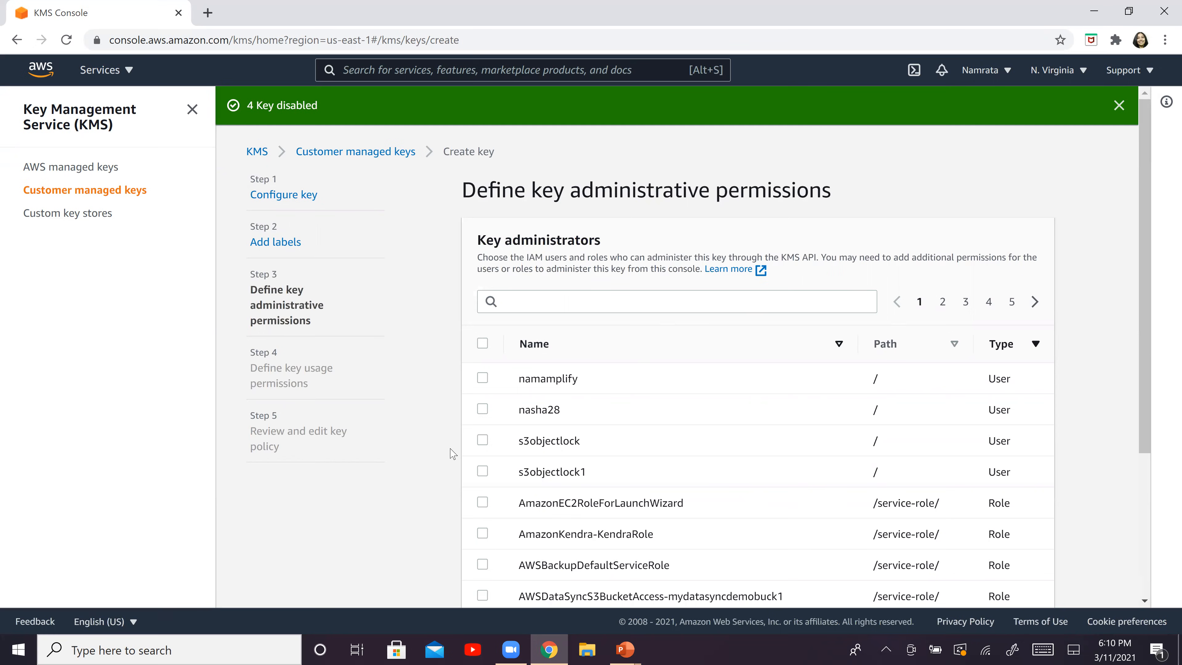
Assign the IAM user s3objectlock as key administrator and continue to the usage permissions
click(482, 440)
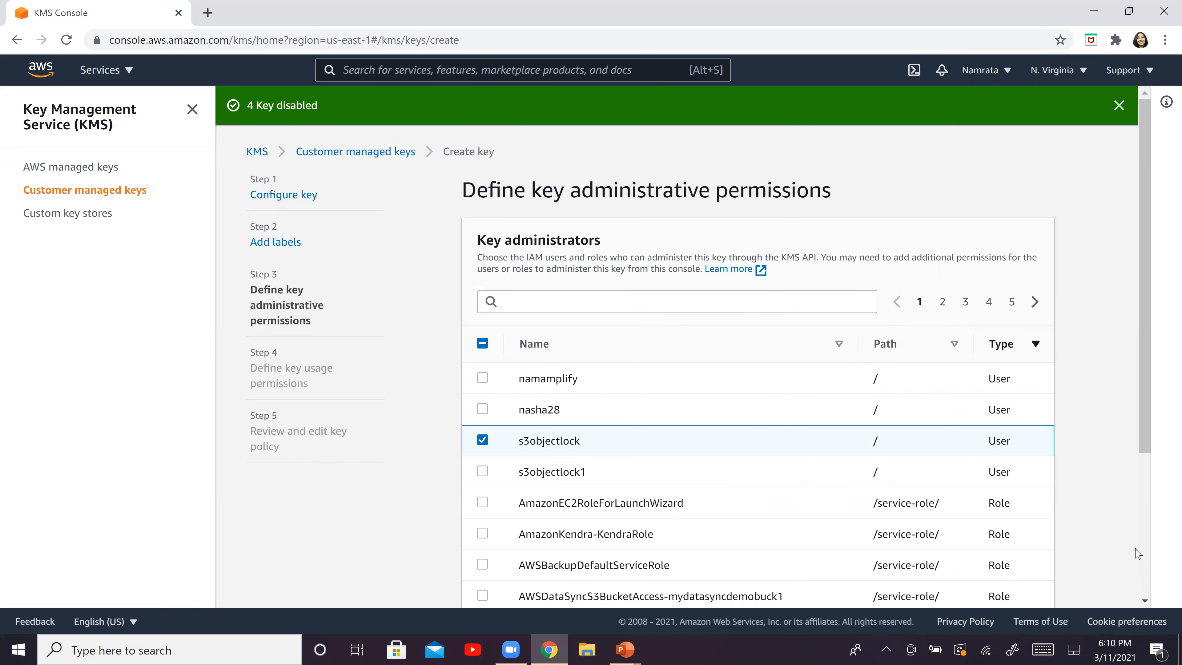
scroll(1149, 565, down, 5)
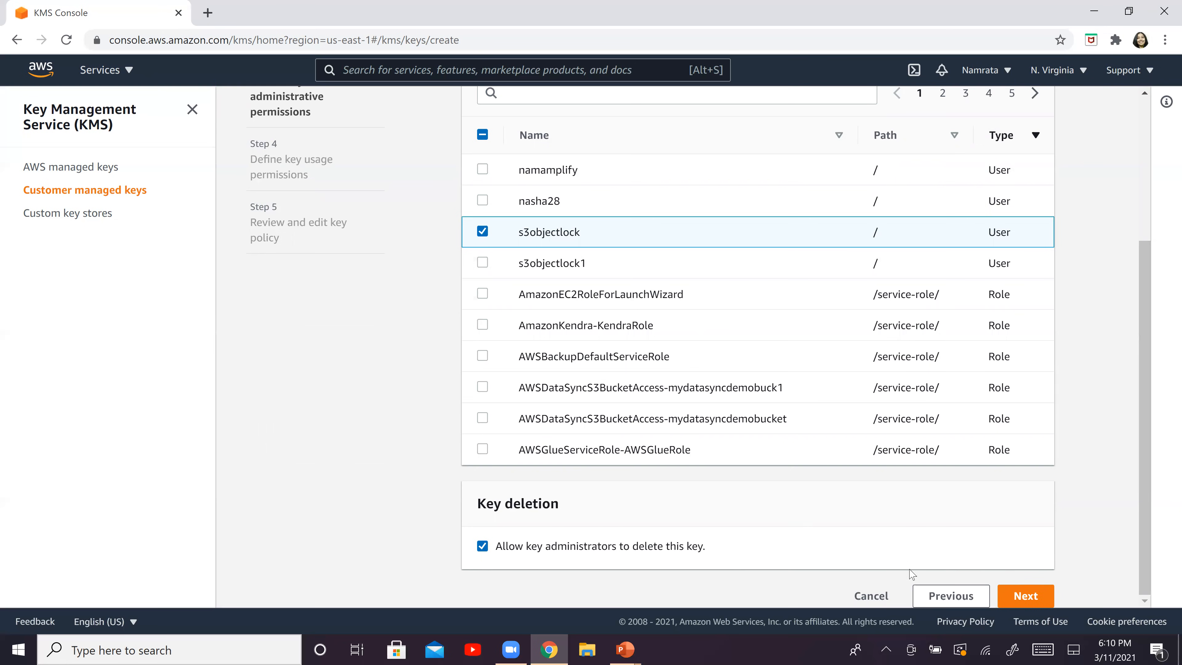
click(1030, 600)
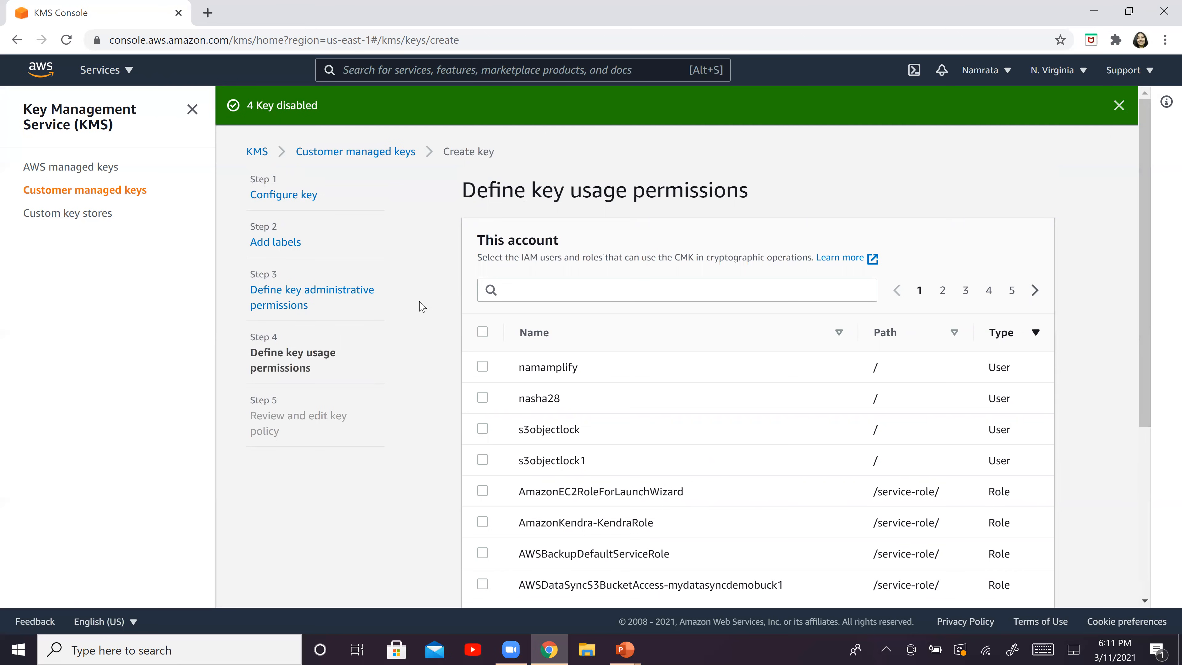
Grant the IAM user s3objectlock1 permission to use the key and continue to the key policy review
click(482, 460)
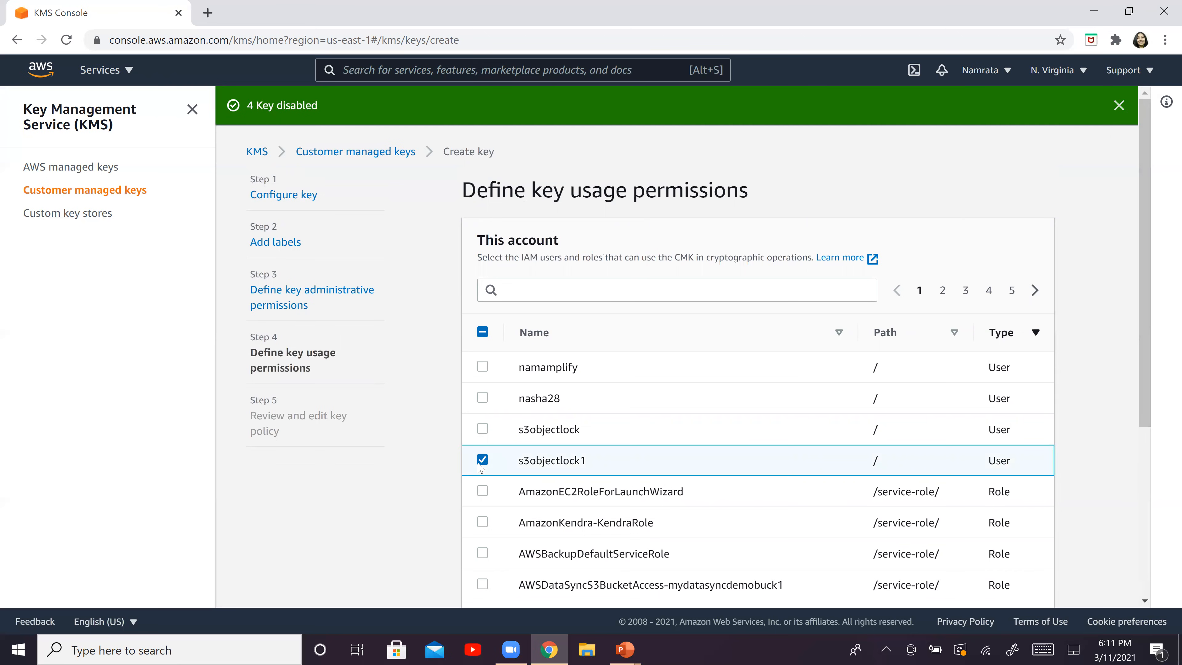
drag(1146, 365, 1153, 608)
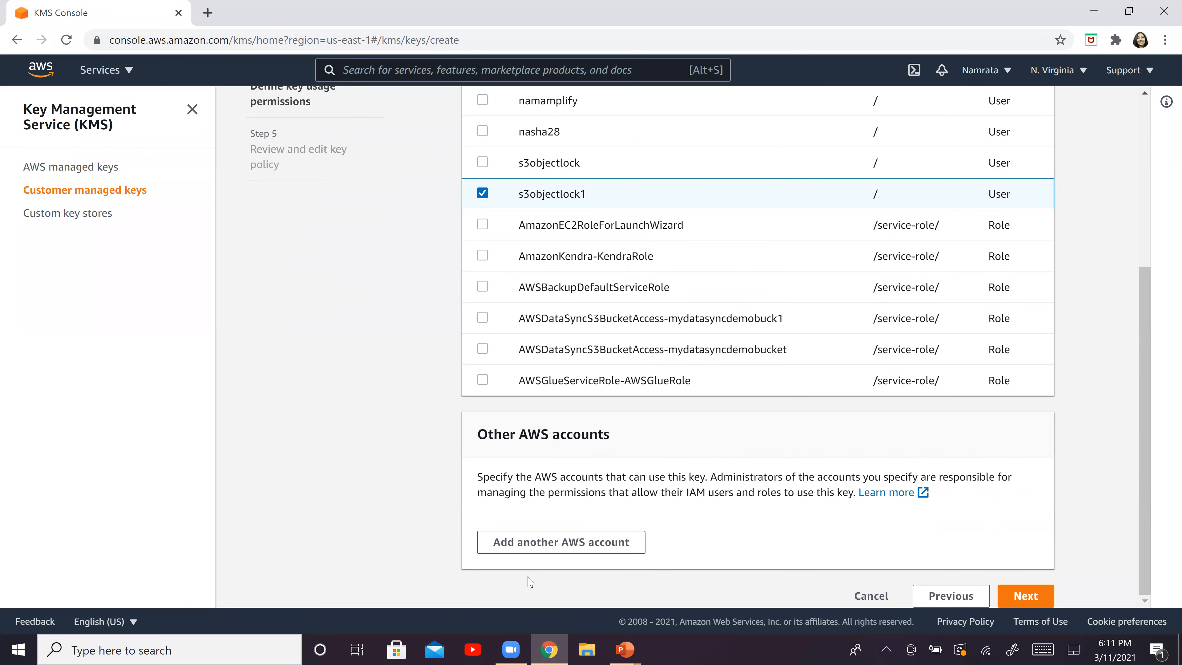
click(1027, 598)
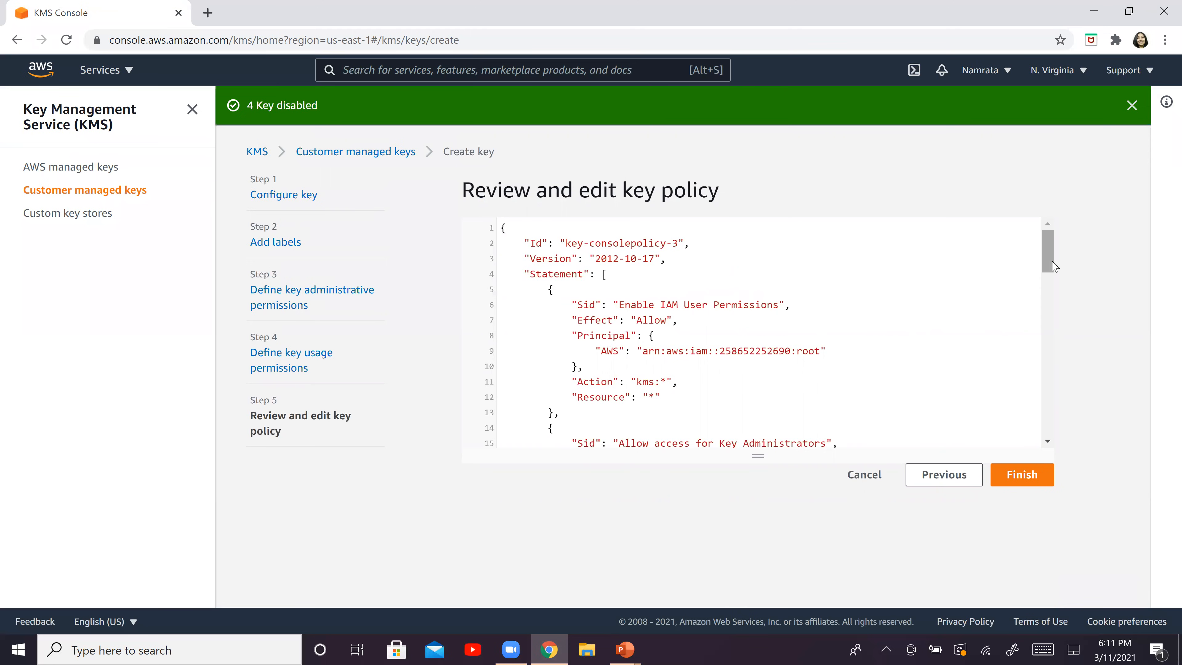
Review the generated key policy's statements and finish creating the key
drag(1052, 266, 1046, 460)
scroll(1026, 354, up, 15)
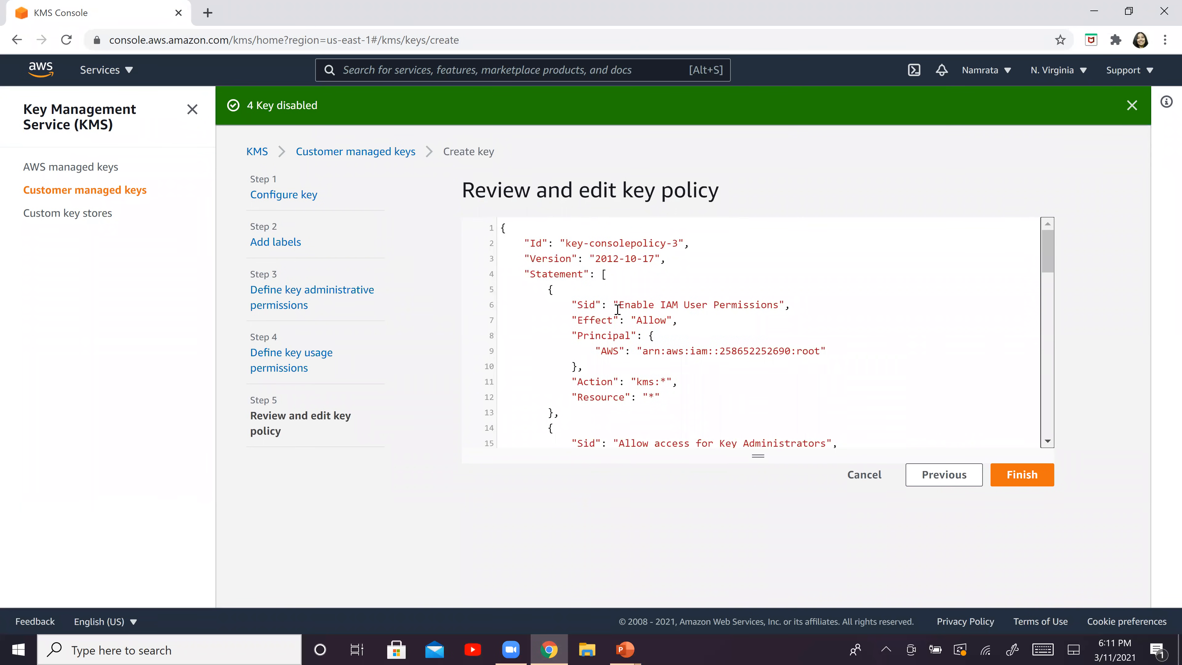
drag(1052, 264, 1057, 355)
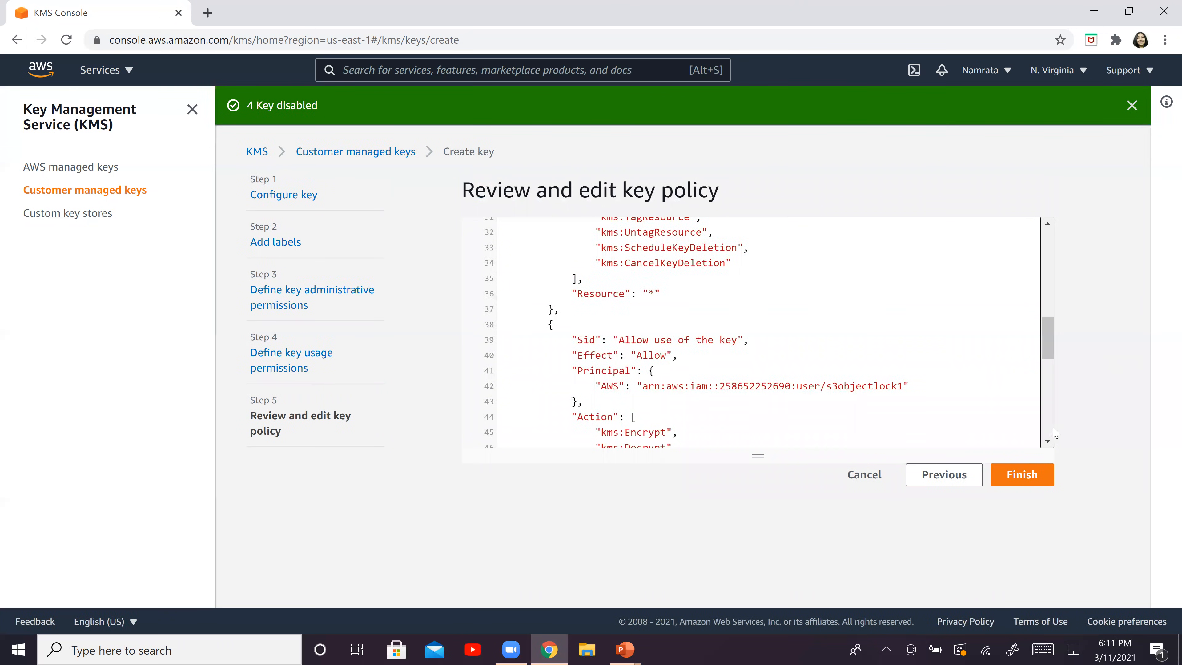
click(1037, 476)
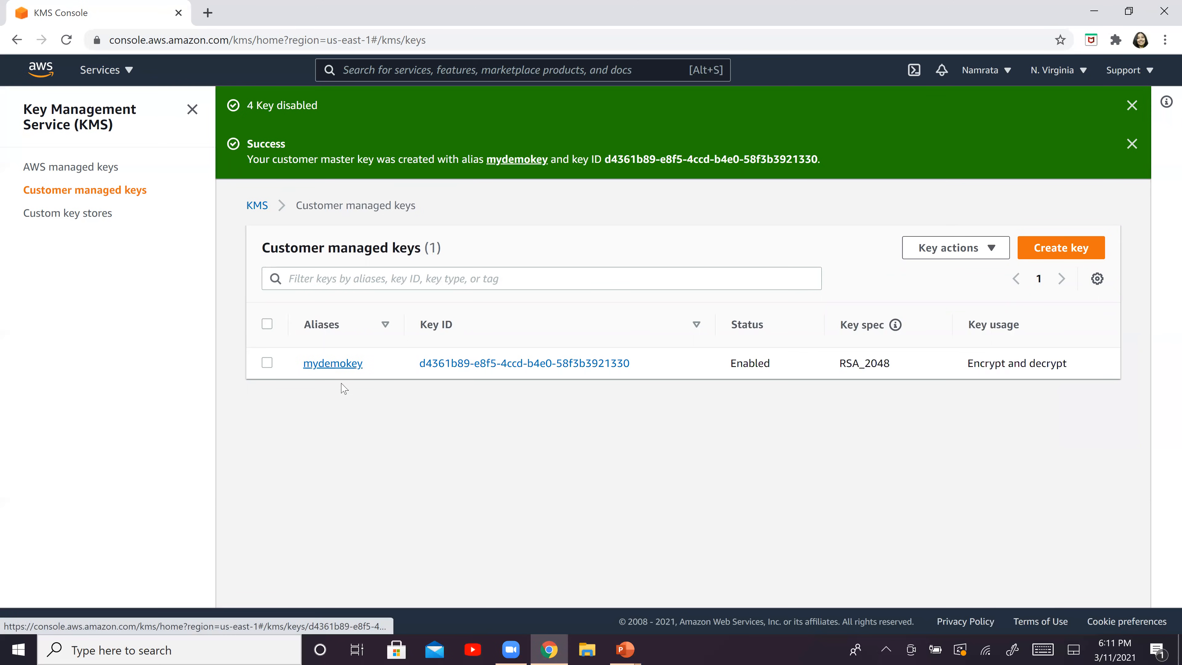
Open the details of mydemokey and examine its cryptographic configuration, tags, public key and aliases
click(333, 363)
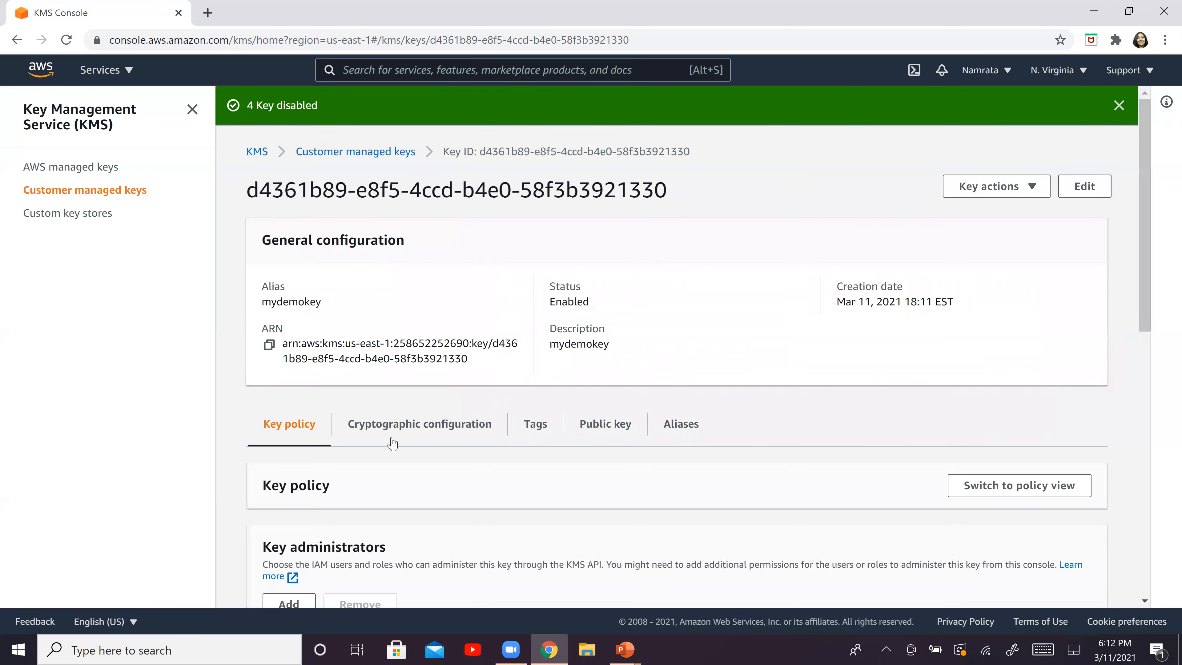
click(407, 431)
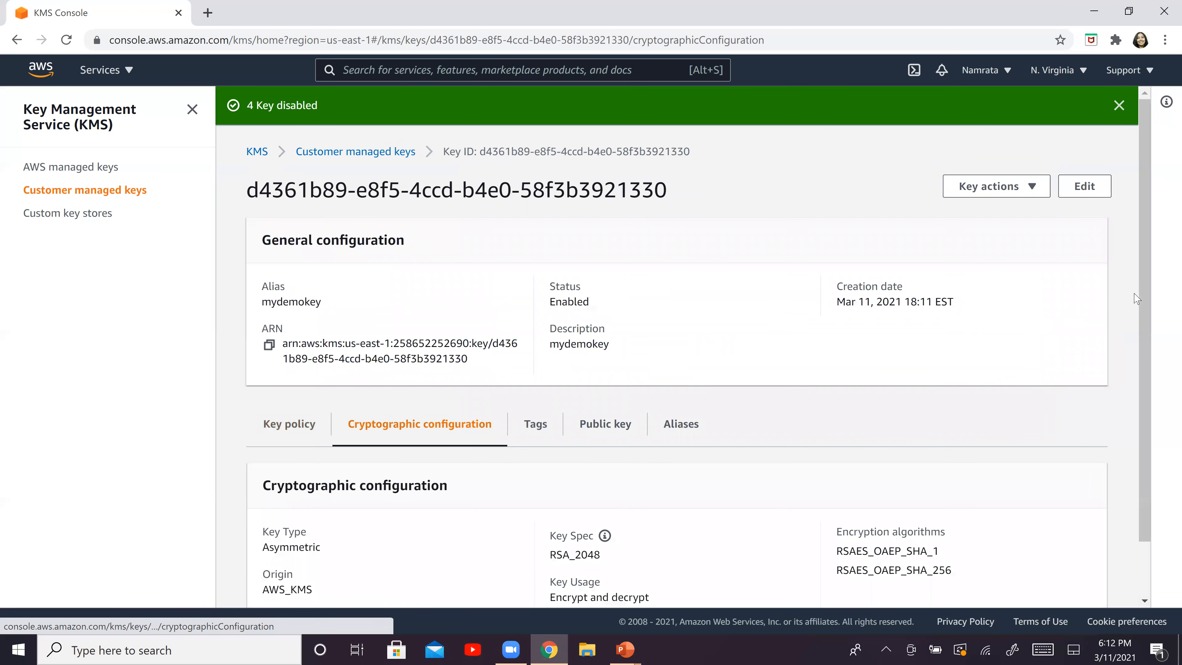
scroll(545, 398, down, 1)
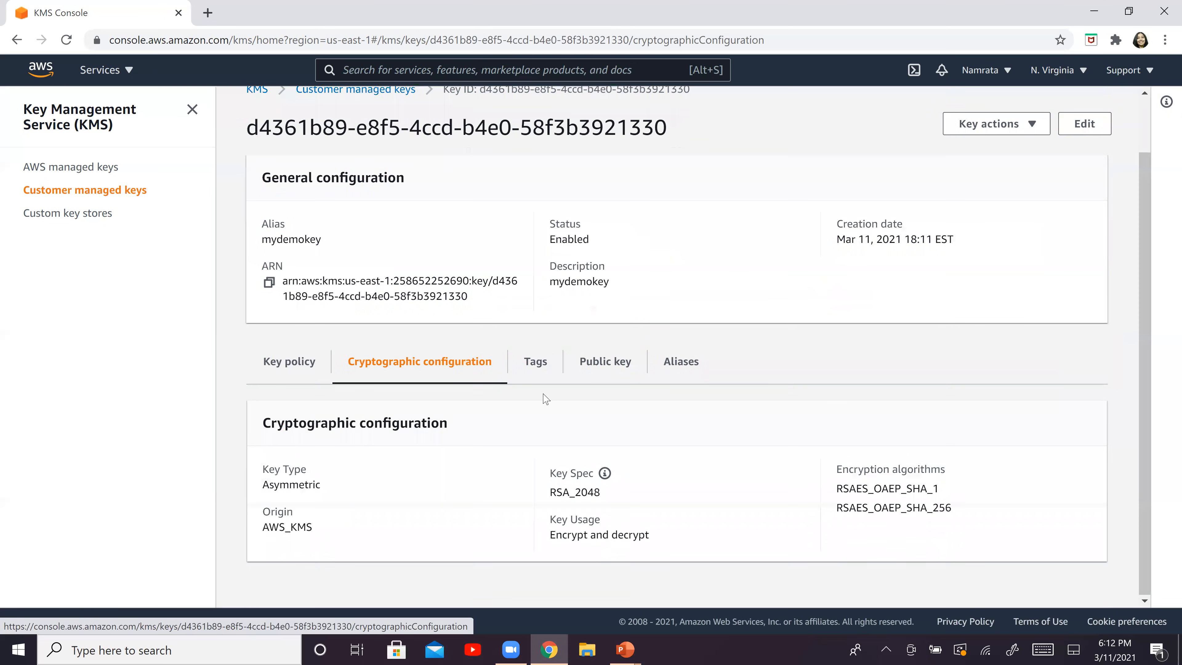
click(533, 366)
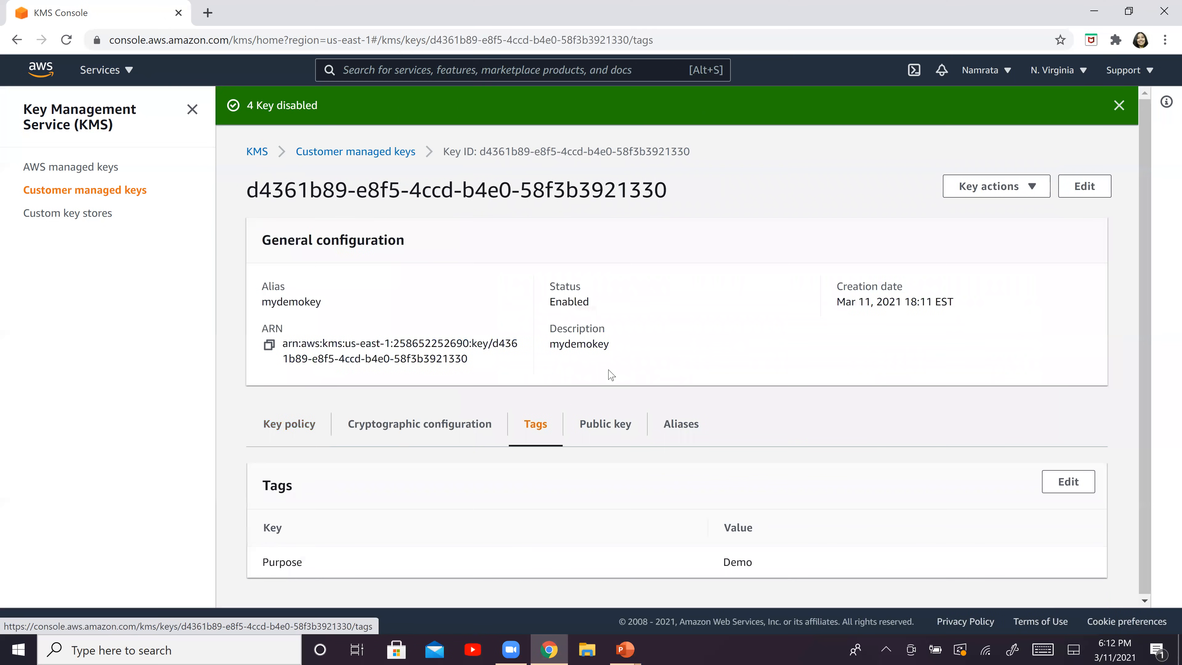
click(605, 425)
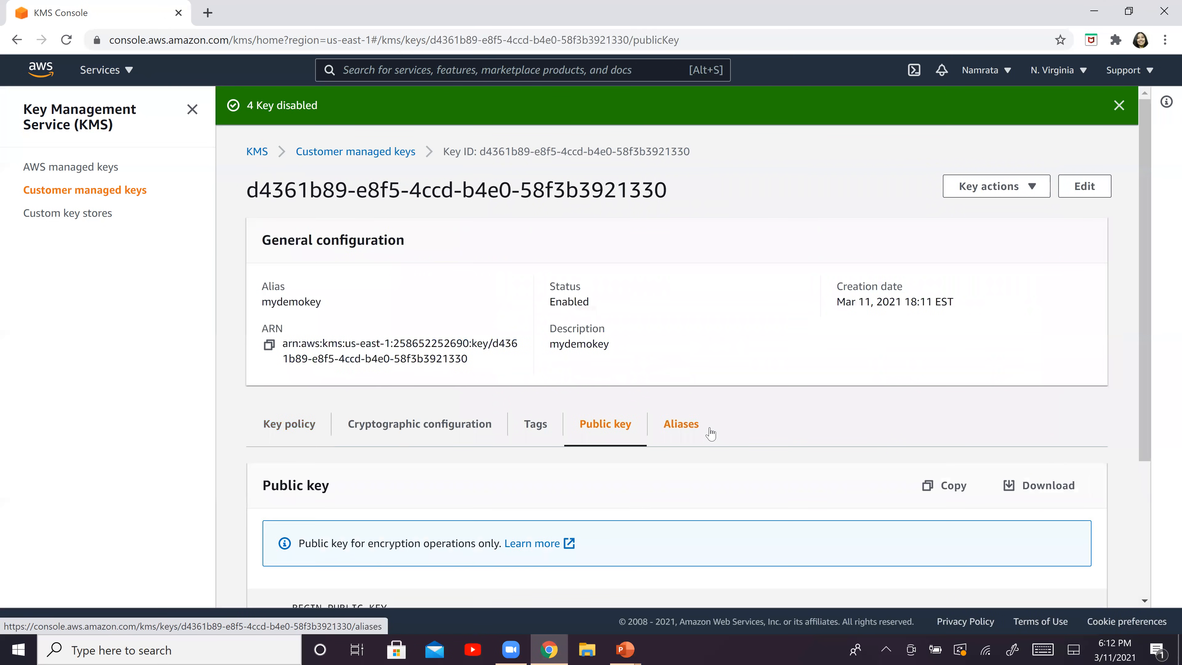
click(710, 432)
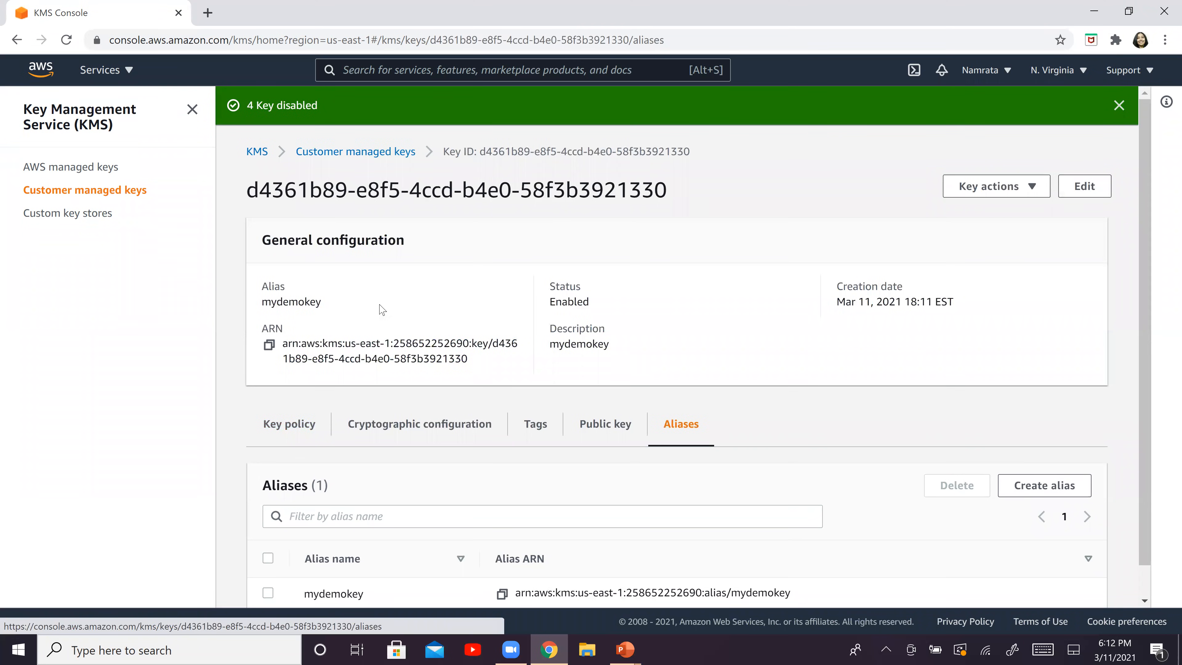
Return to the list of customer managed keys and select mydemokey
click(346, 154)
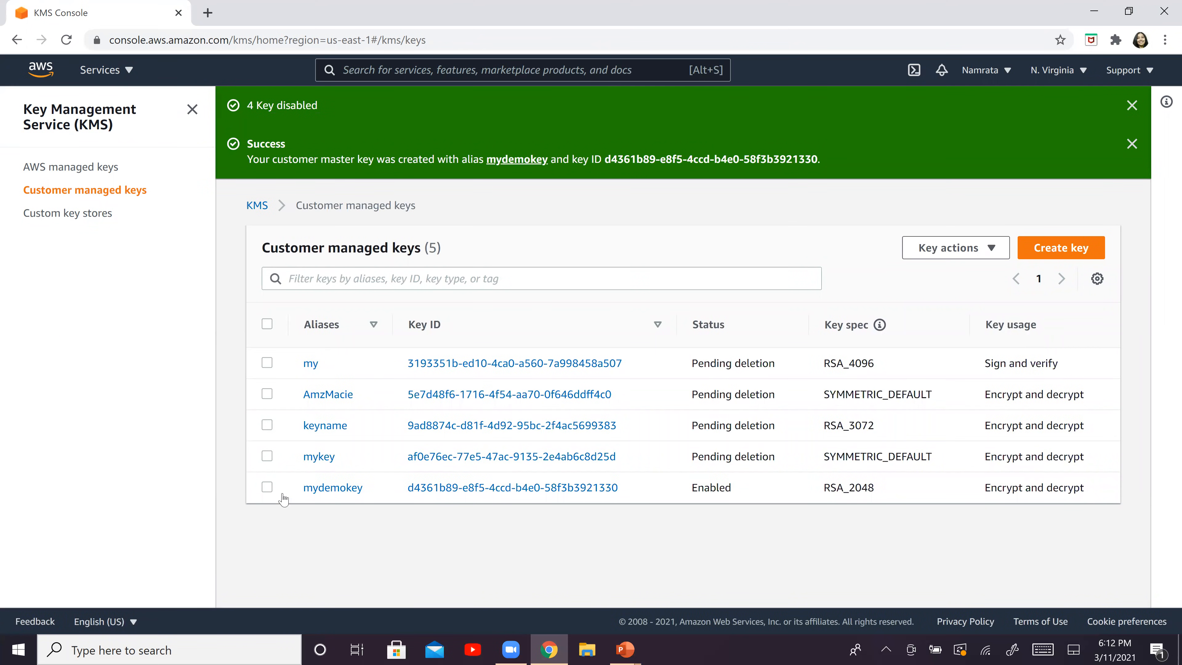
click(271, 492)
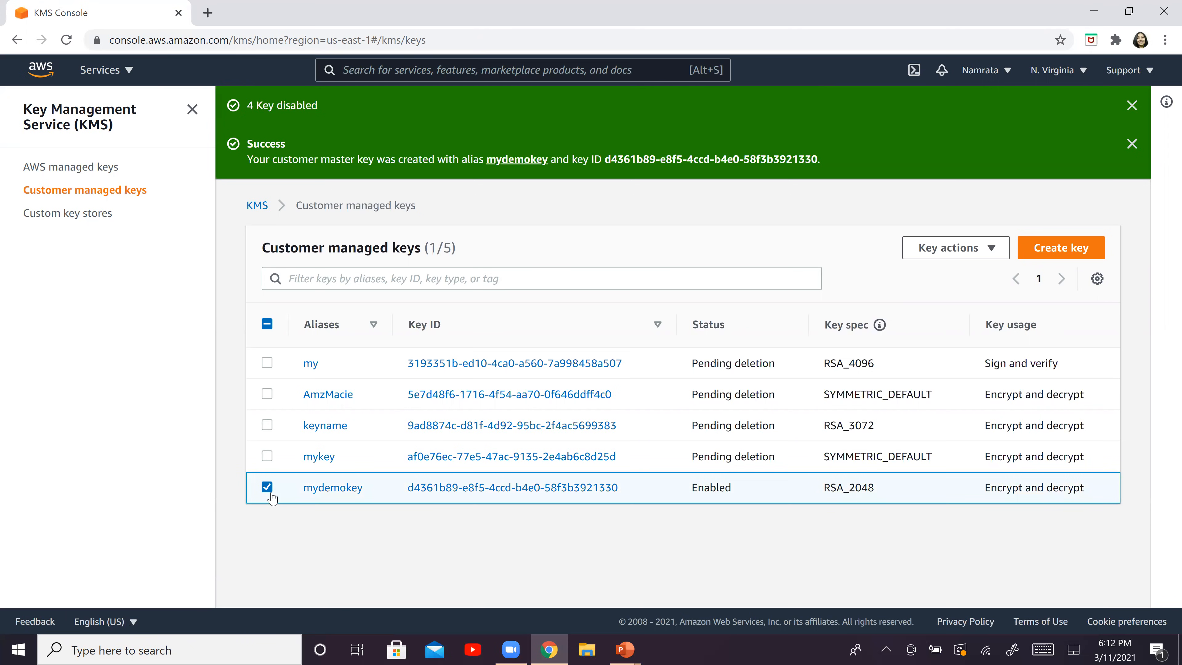